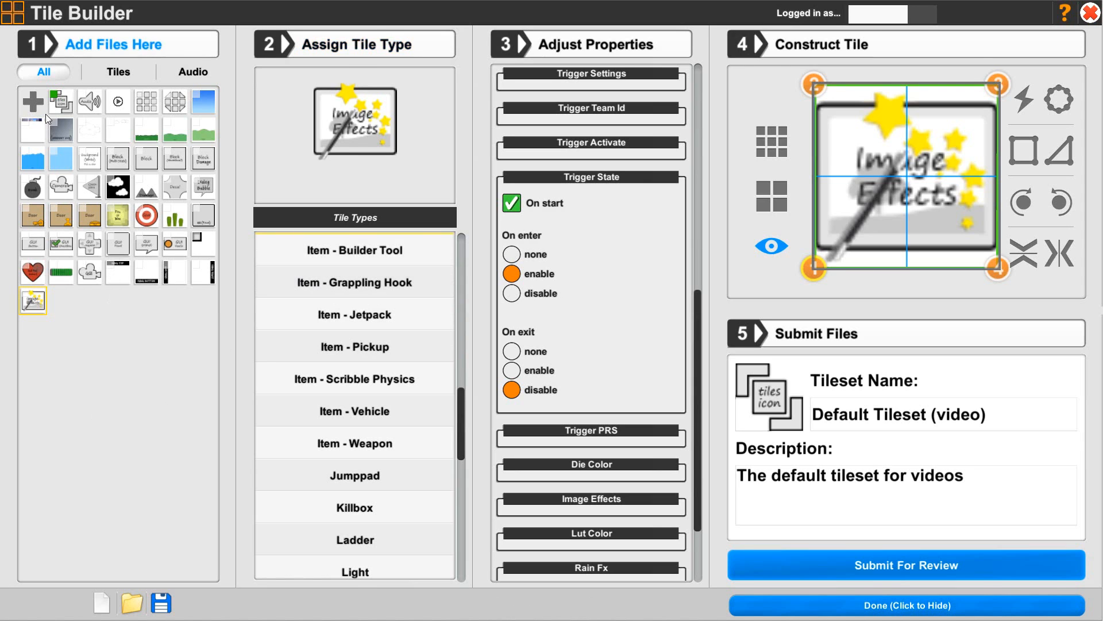
Add the "item builder tool" folder from the default tileset folder to the project, previewing its builder display images beforehand.
click(36, 101)
click(677, 77)
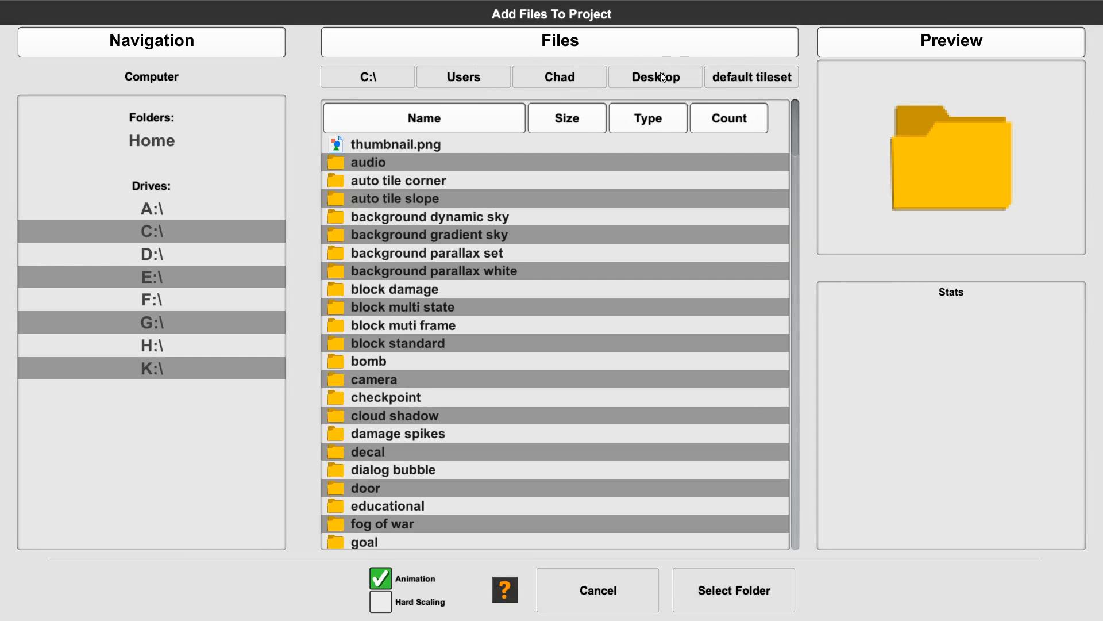
drag(796, 164, 795, 305)
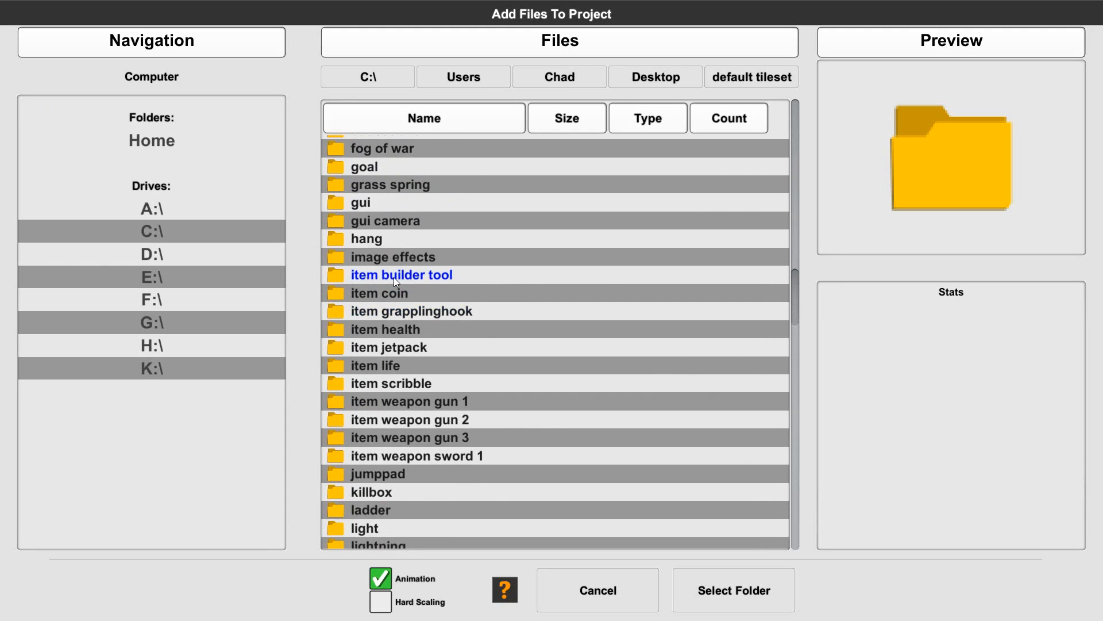
click(419, 275)
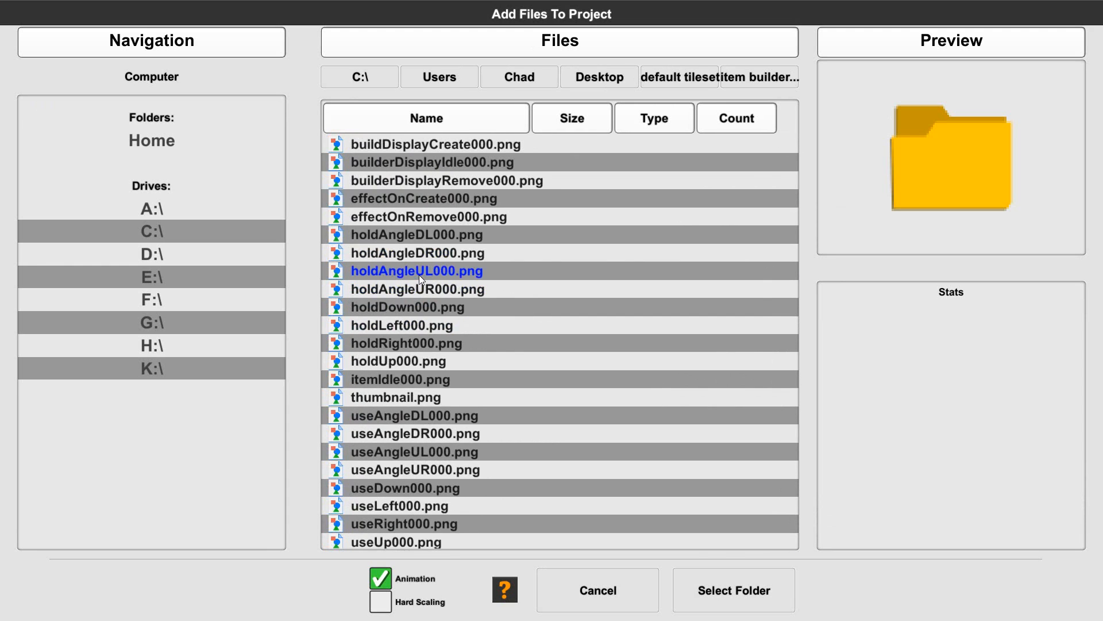
click(421, 199)
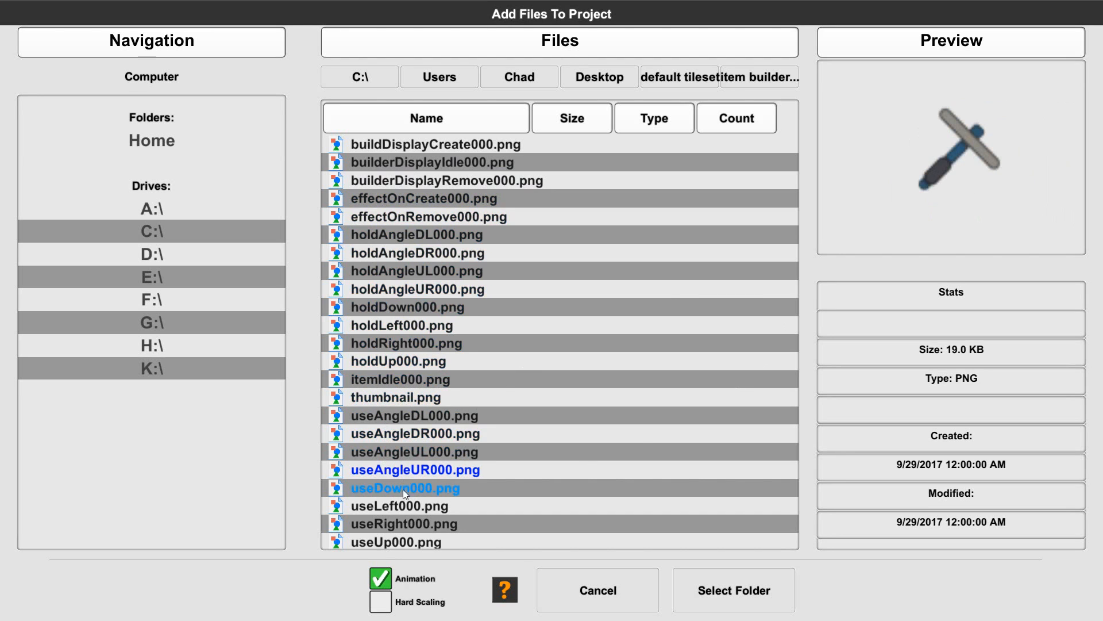
click(396, 162)
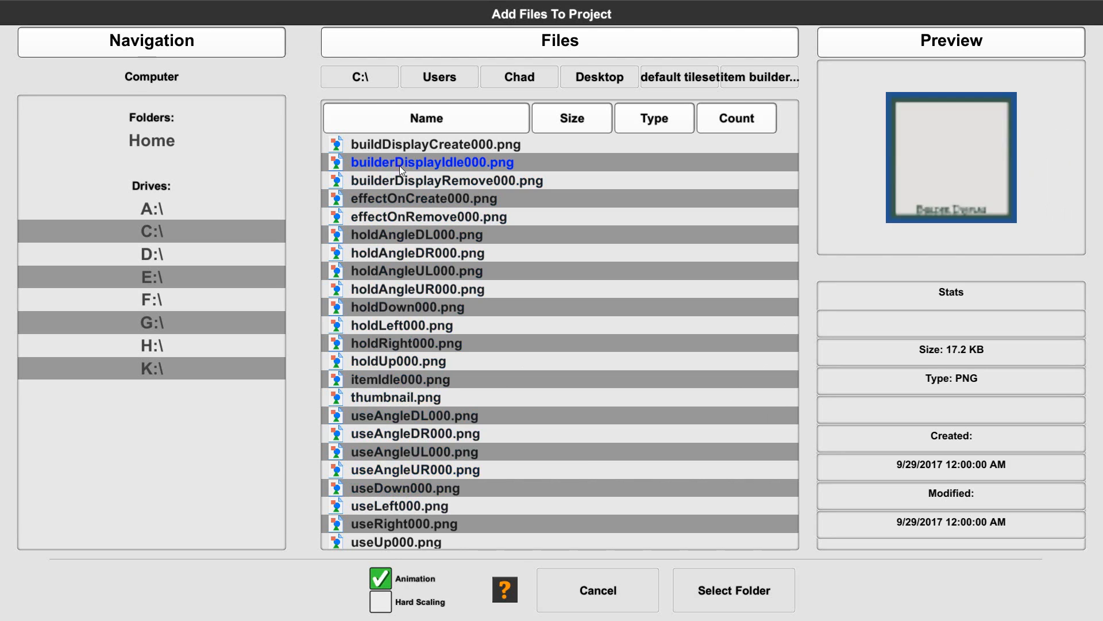
click(410, 180)
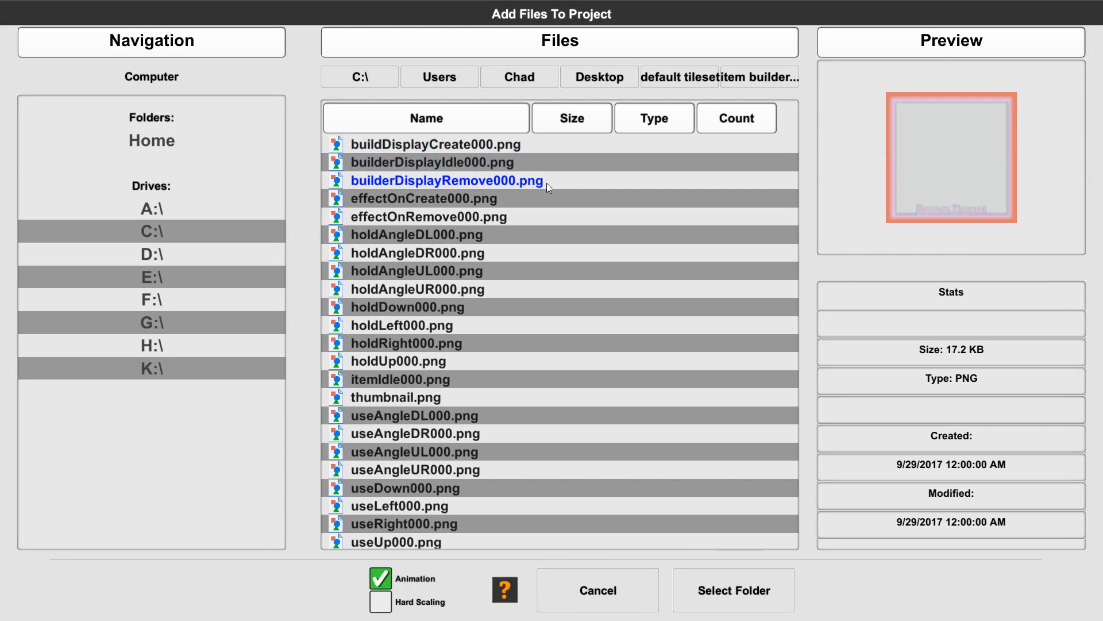
click(750, 585)
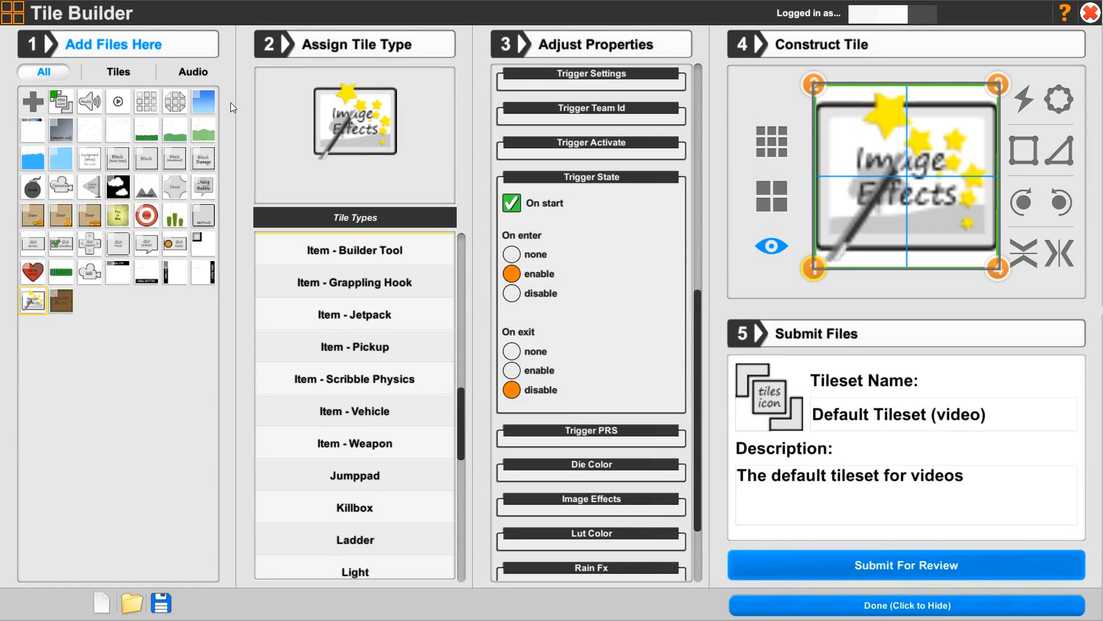
Assign the tile type "Item - Builder Tool" to the newly added Builder Block tile.
click(62, 308)
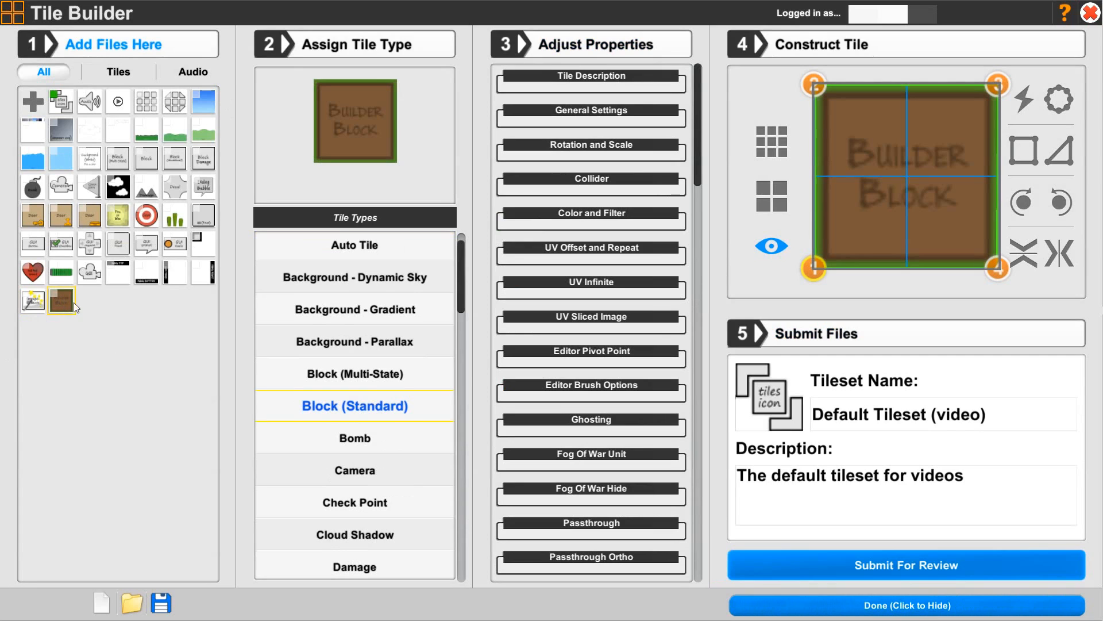
scroll(463, 334, down, 3)
drag(463, 335, 464, 436)
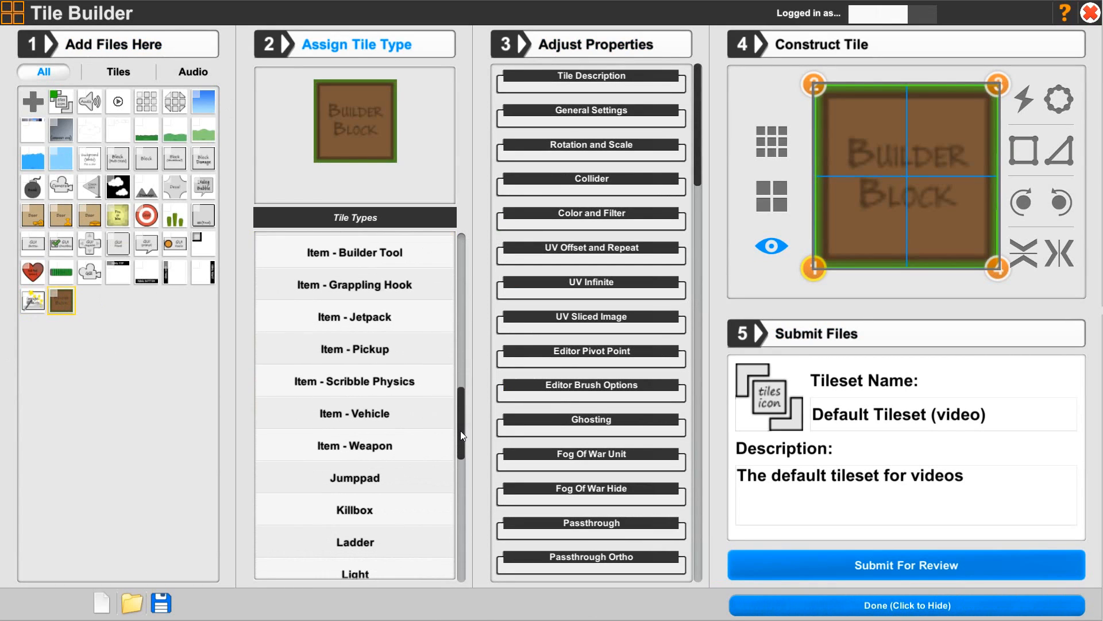
click(362, 256)
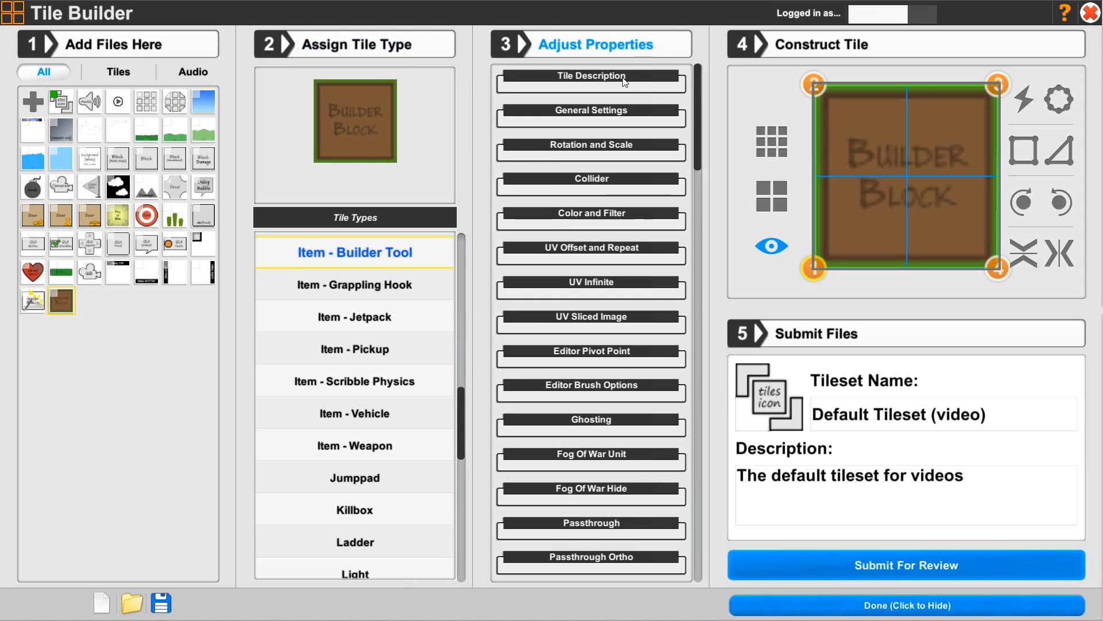
Name the tile "Item Builder Tool" and describe it as "Creates and removes tiles".
click(591, 75)
click(525, 123)
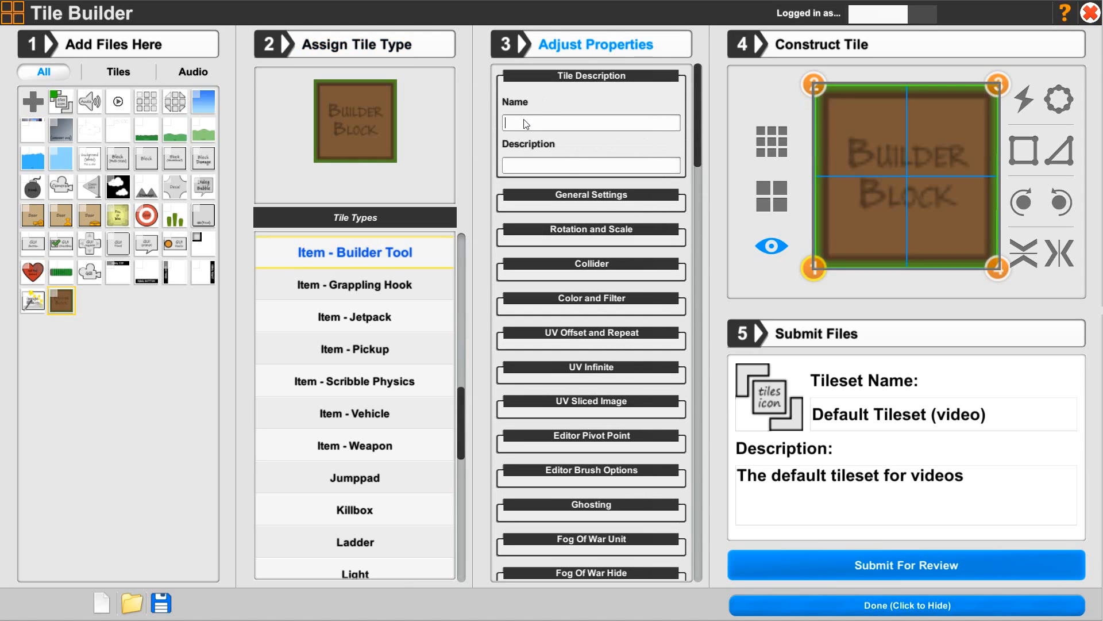
text(BUilde)
key(BackSpace)
key(BackSpace)
key(BackSpace)
key(BackSpace)
text(Item Builder Too)
key(BackSpace)
text(Crea)
key(BackSpace)
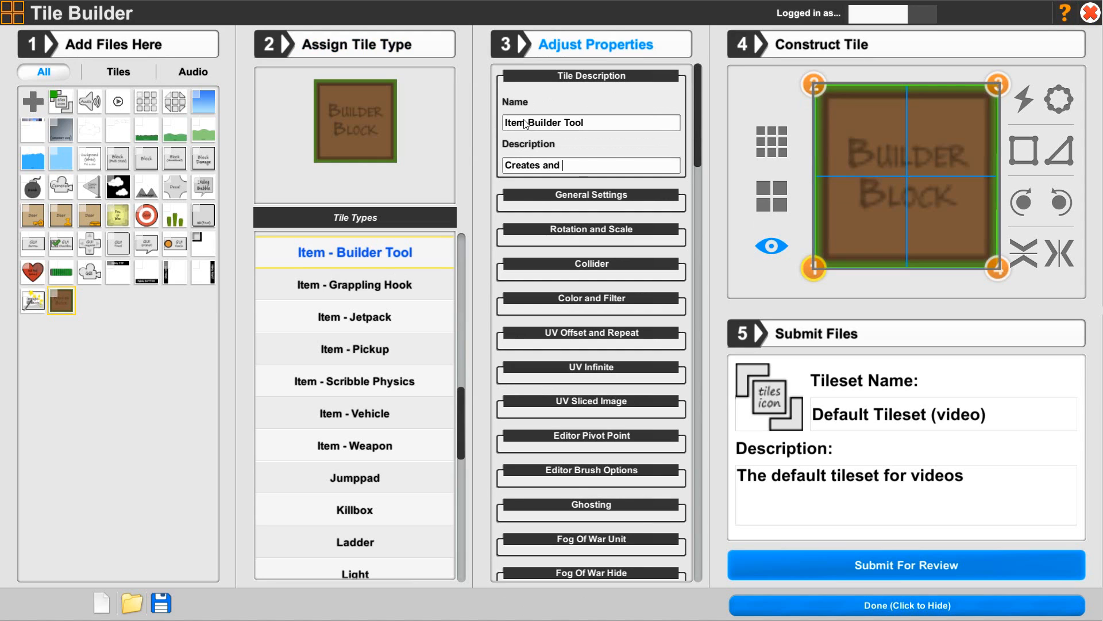
text(and removes tiles)
click(585, 81)
Set the tile's image offset to -1 and its animation frames per second to 6 in the general settings.
click(578, 109)
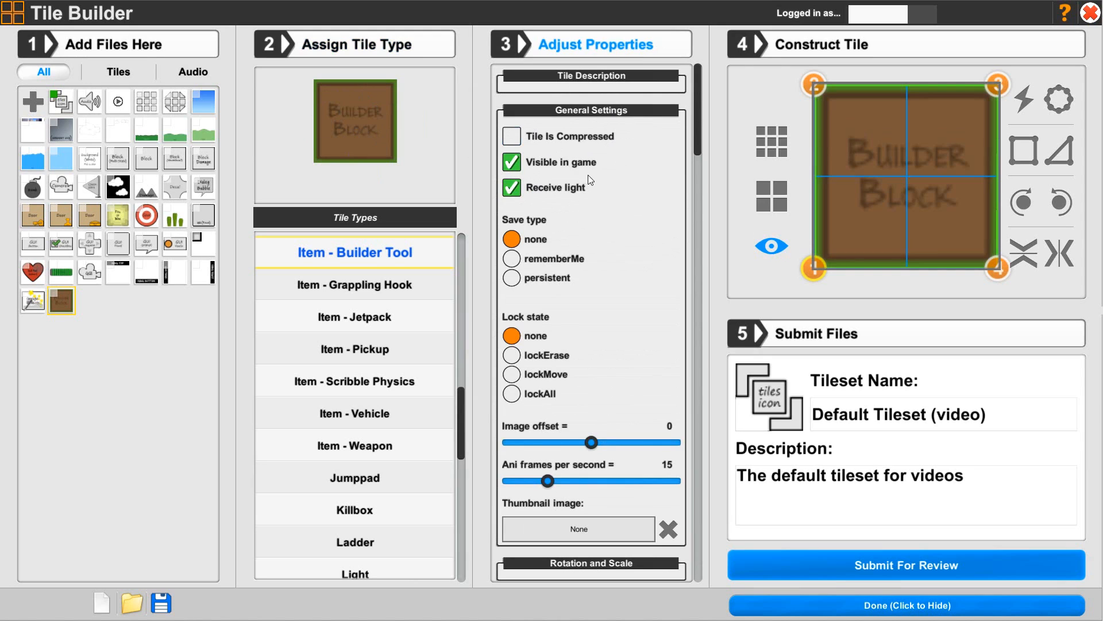
mouse_move(566, 439)
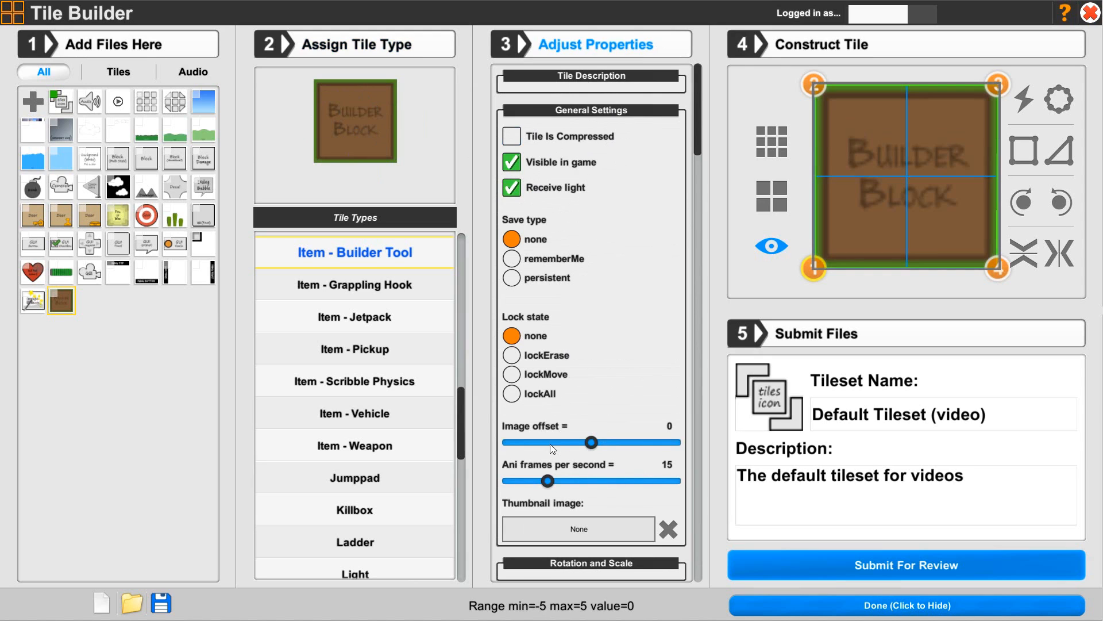
drag(591, 442, 576, 443)
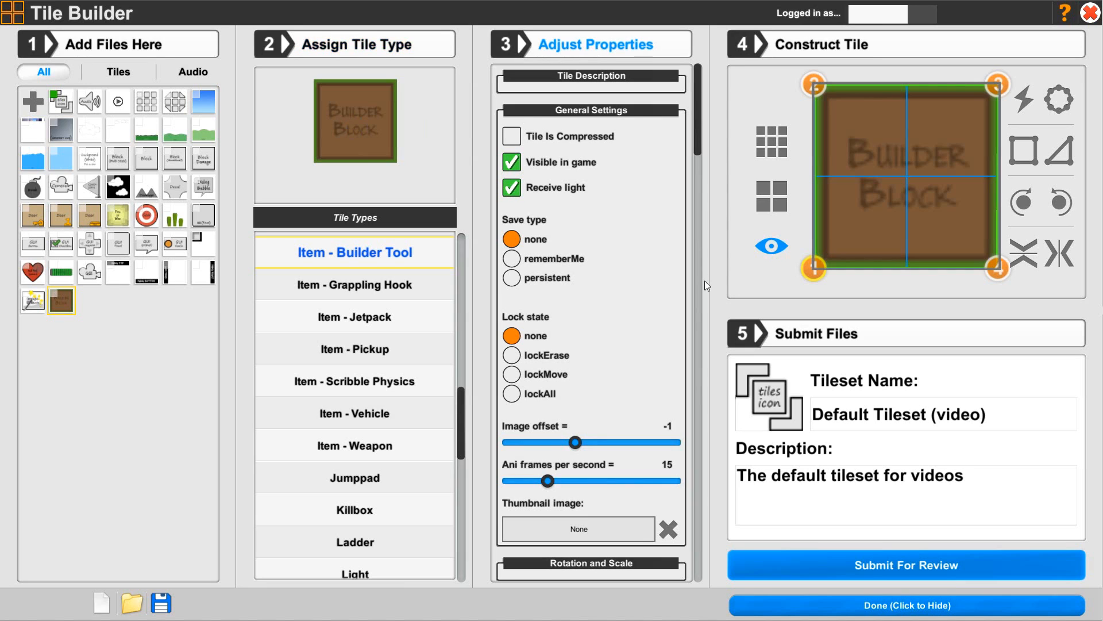
click(523, 481)
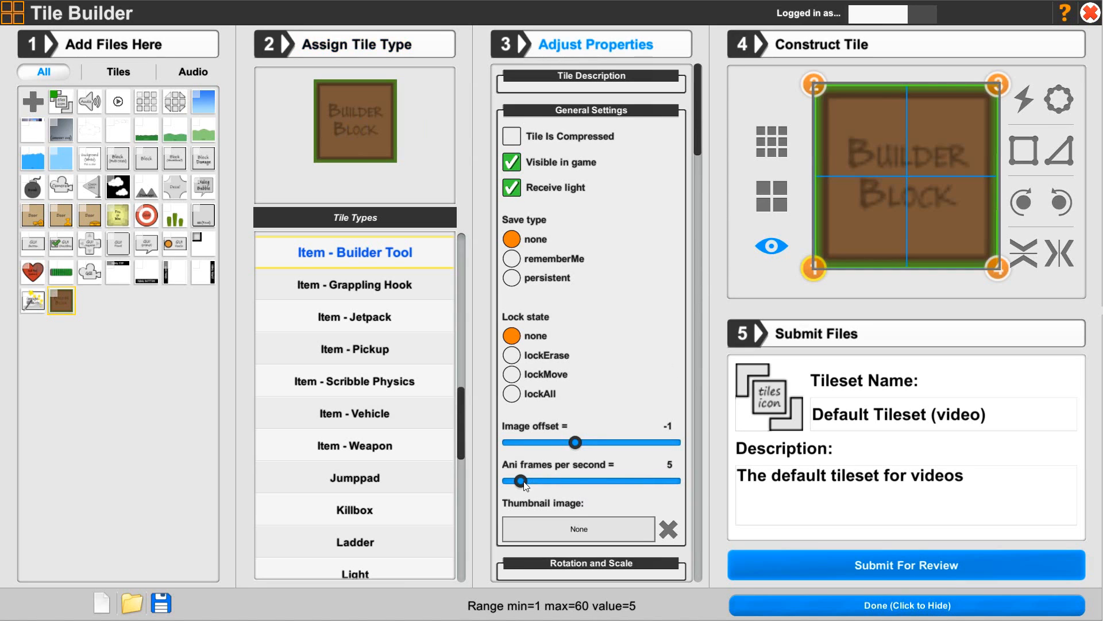
drag(524, 481, 526, 481)
Assign the image "thumbnail" as the tile's thumbnail image and close the general settings.
click(553, 534)
scroll(549, 522, down, 5)
scroll(551, 519, down, 5)
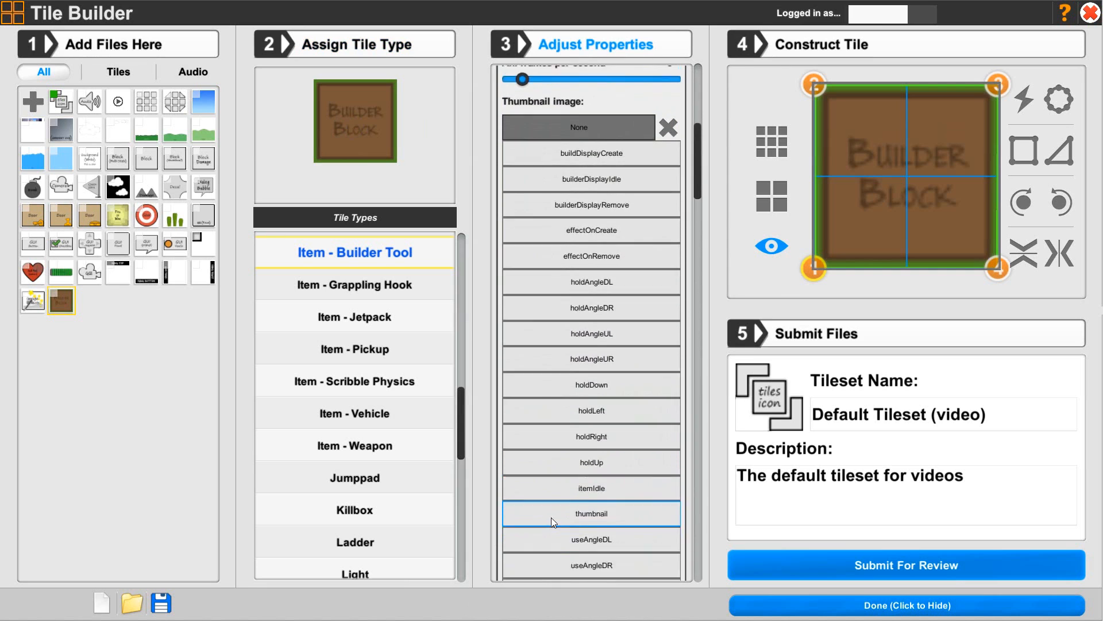
scroll(569, 452, down, 1)
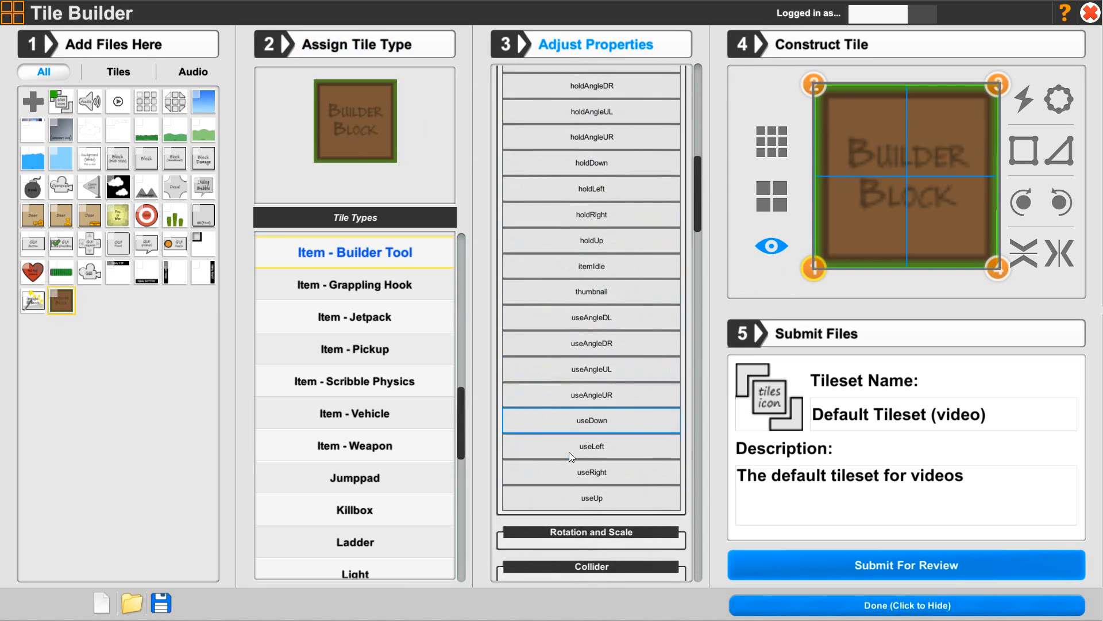
click(580, 282)
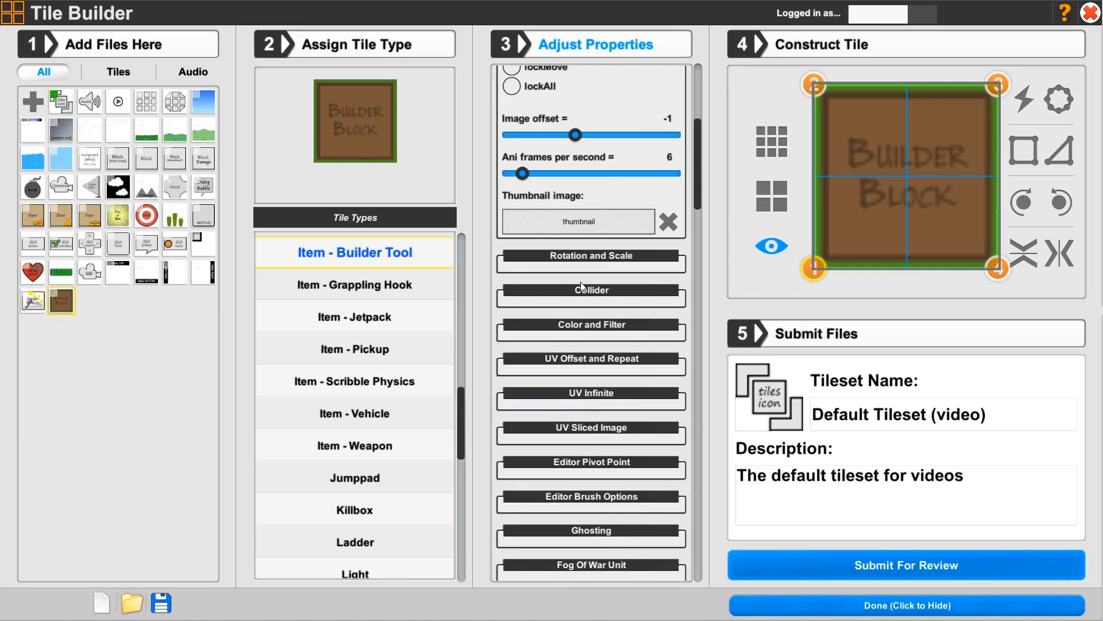
scroll(587, 194, up, 8)
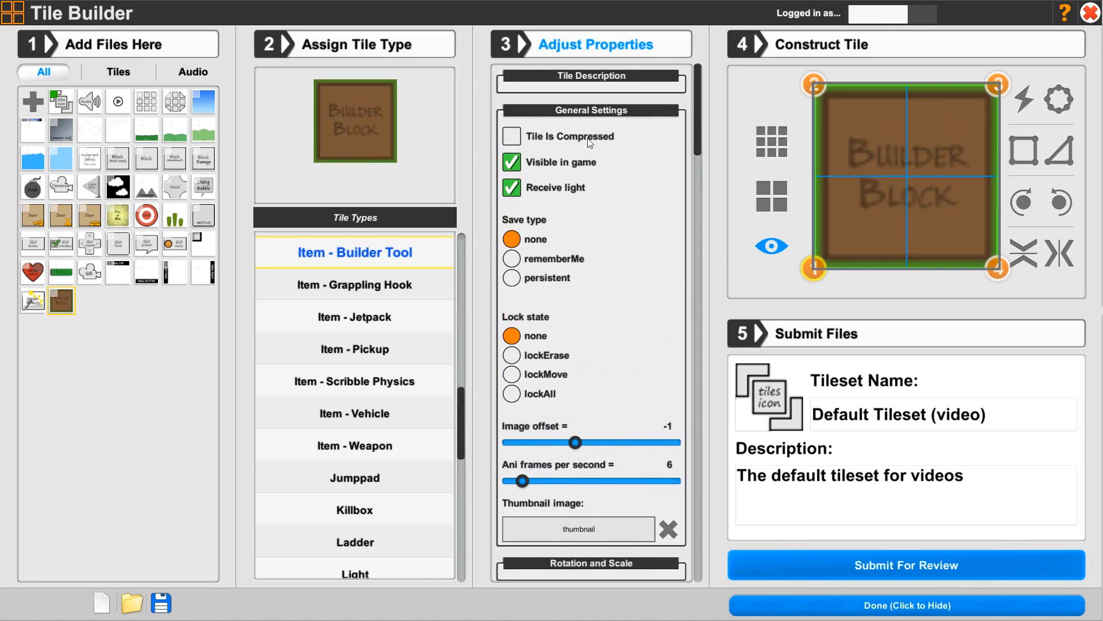
click(588, 111)
Review the tile's Collider and Tile Animations properties.
click(557, 179)
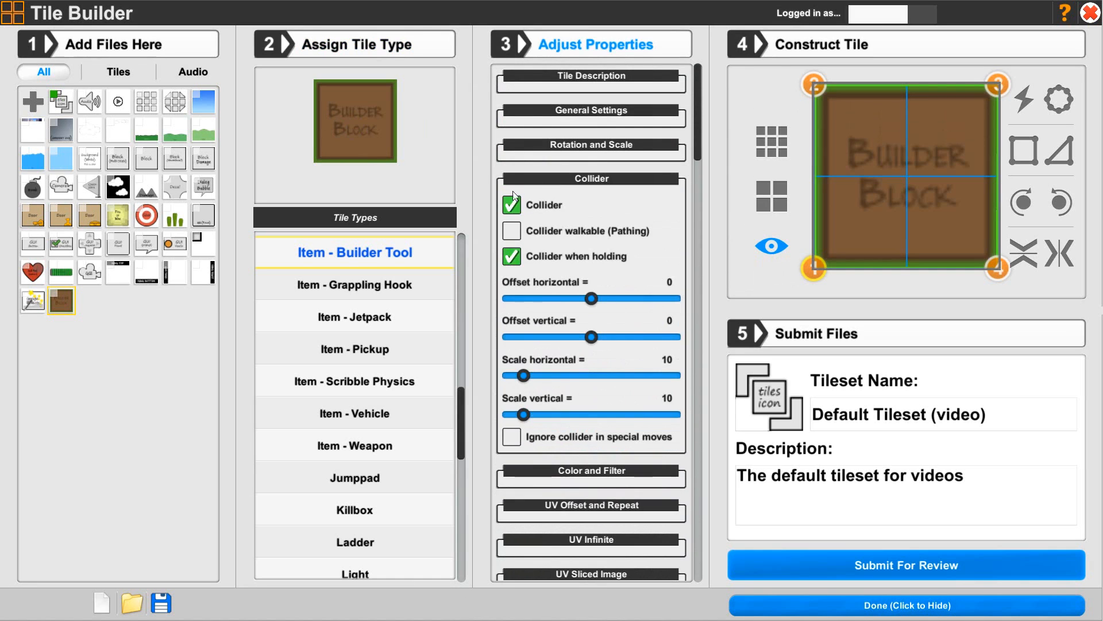
click(598, 180)
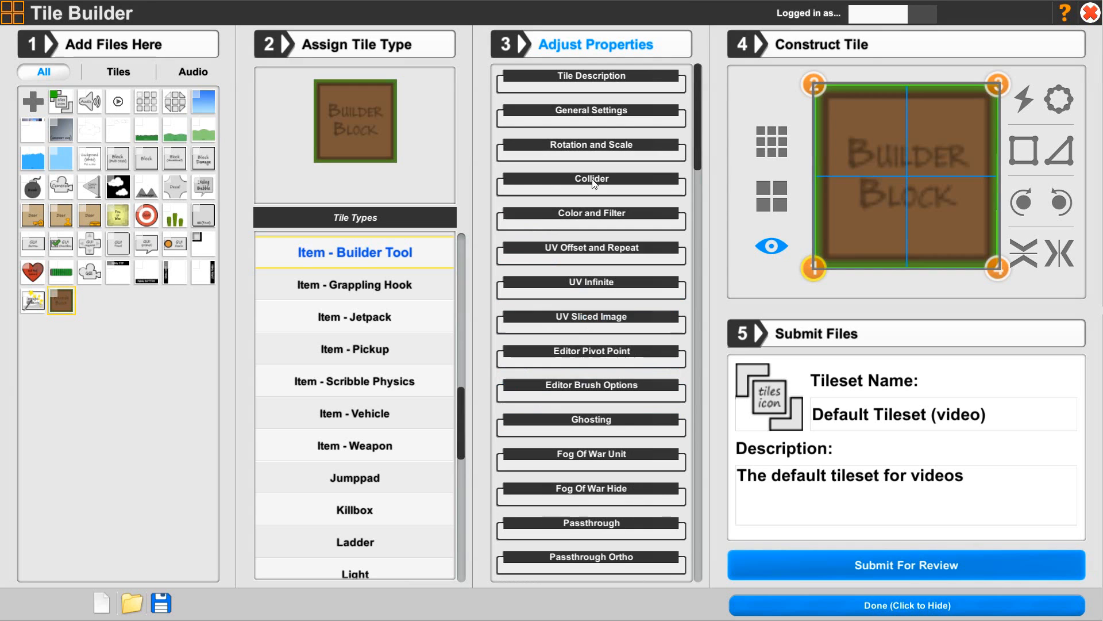
drag(697, 138, 702, 267)
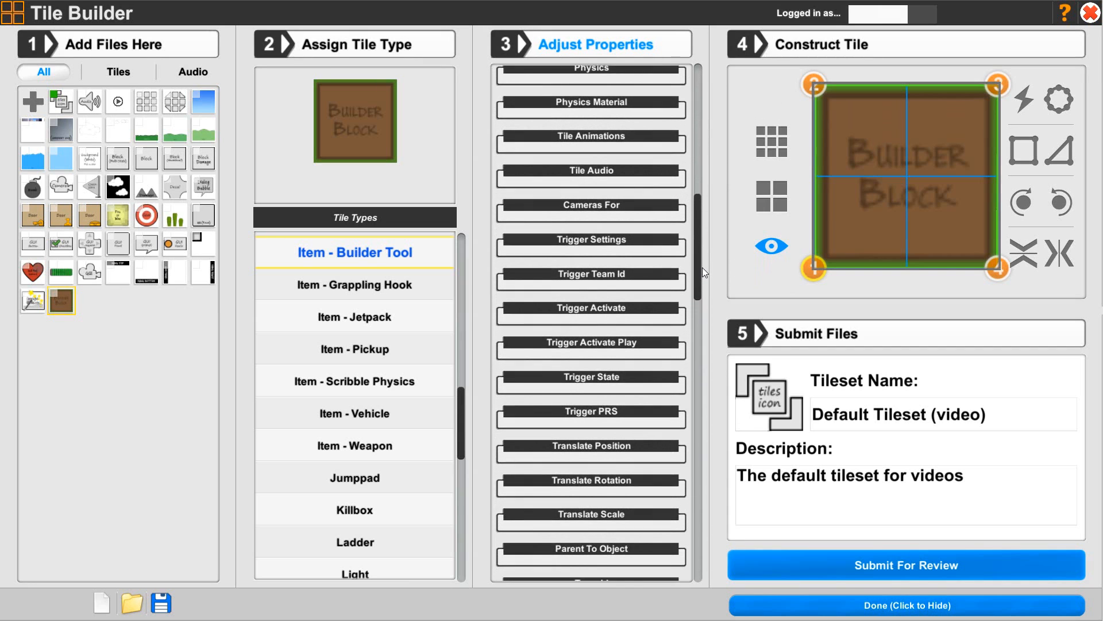
click(539, 127)
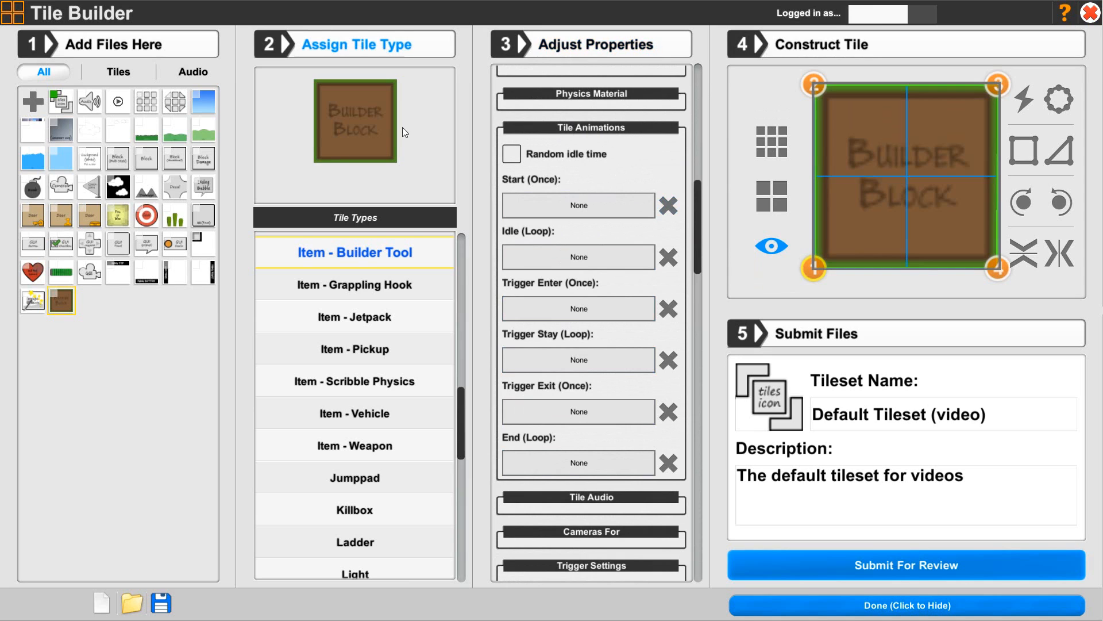
click(595, 127)
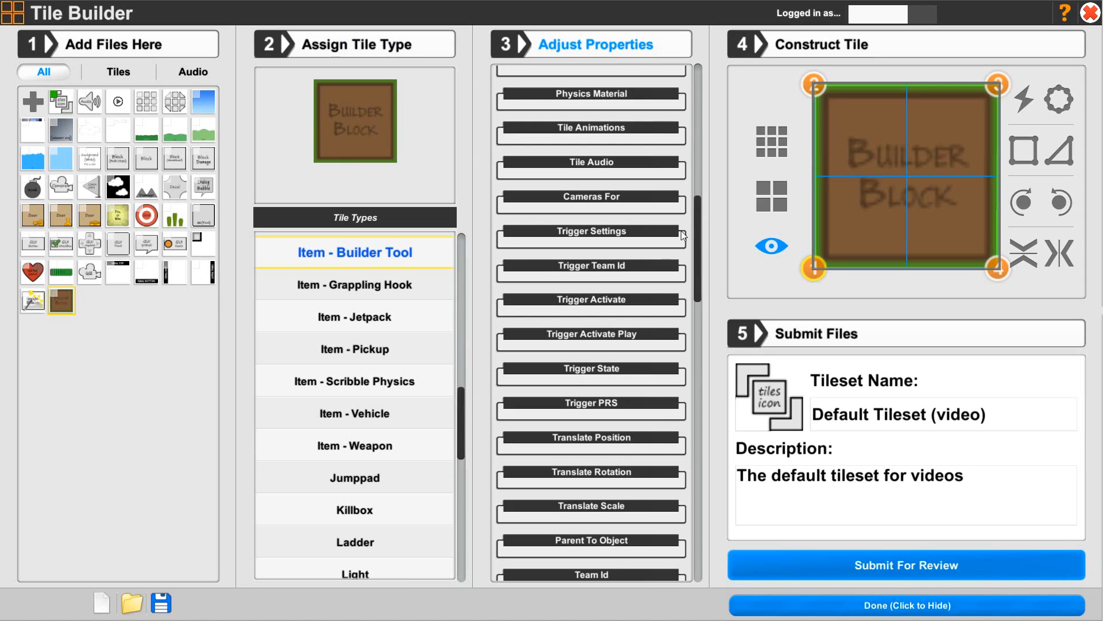
Enable the tile's trigger in Trigger Settings and collapse that property group.
click(527, 232)
click(512, 258)
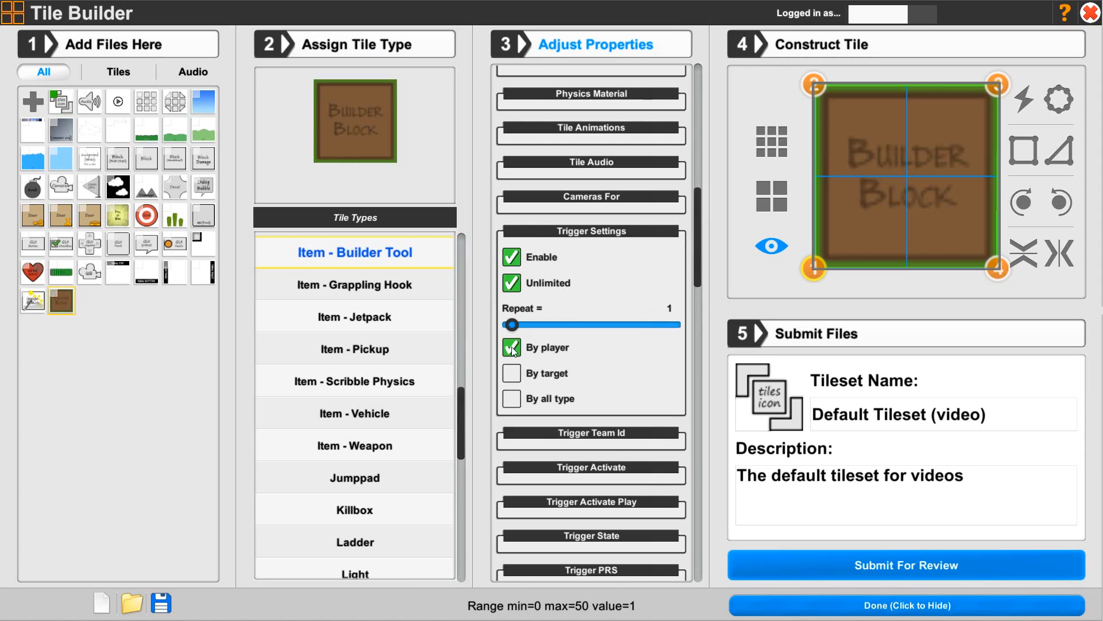
click(610, 232)
Review the tile's Trigger State options and its Trigger PRS movement, rotation and scale settings.
drag(697, 286, 697, 309)
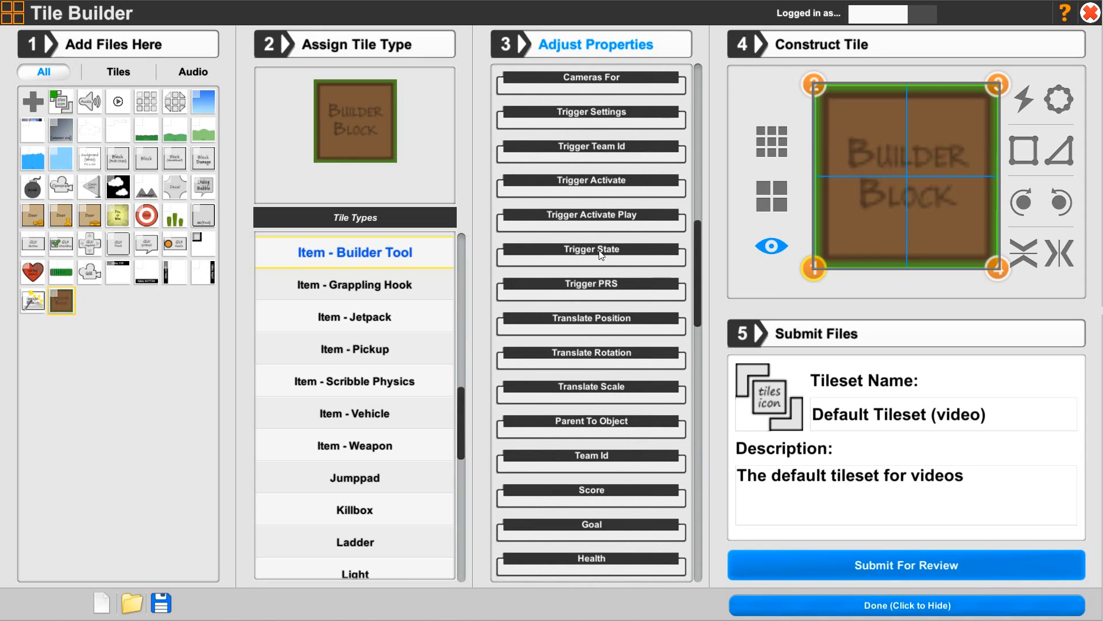
click(637, 263)
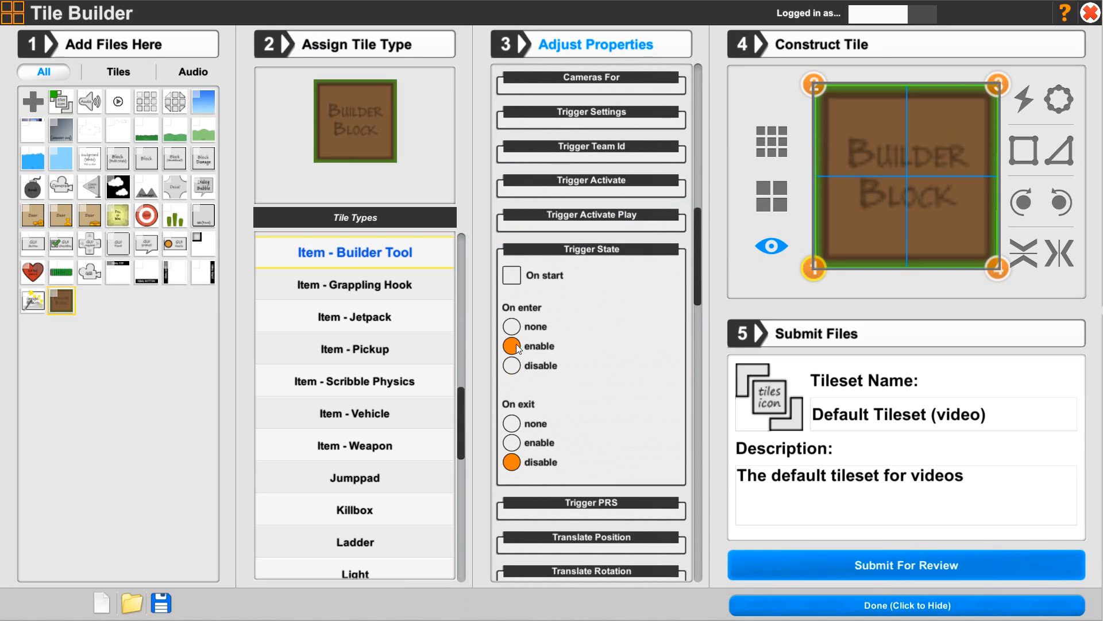
click(595, 252)
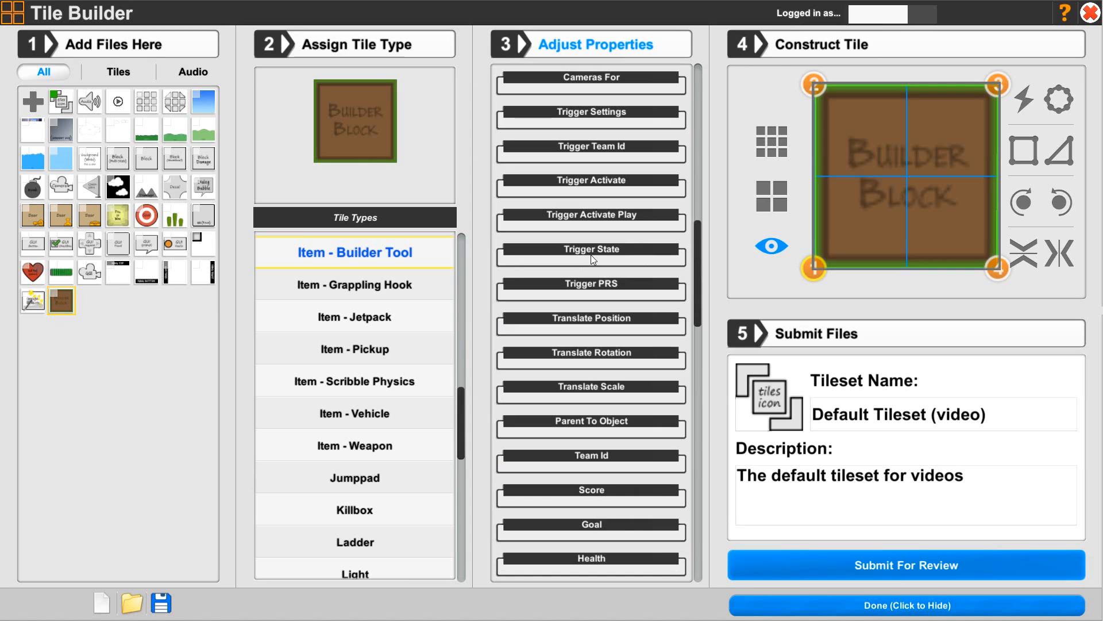
click(572, 283)
drag(696, 282, 690, 320)
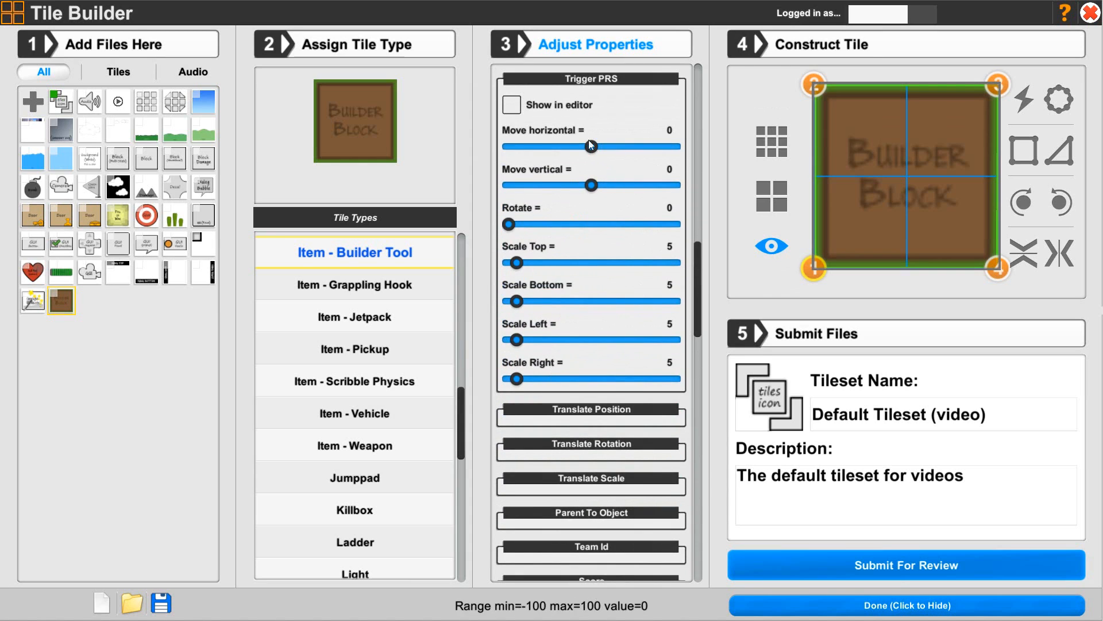
click(572, 80)
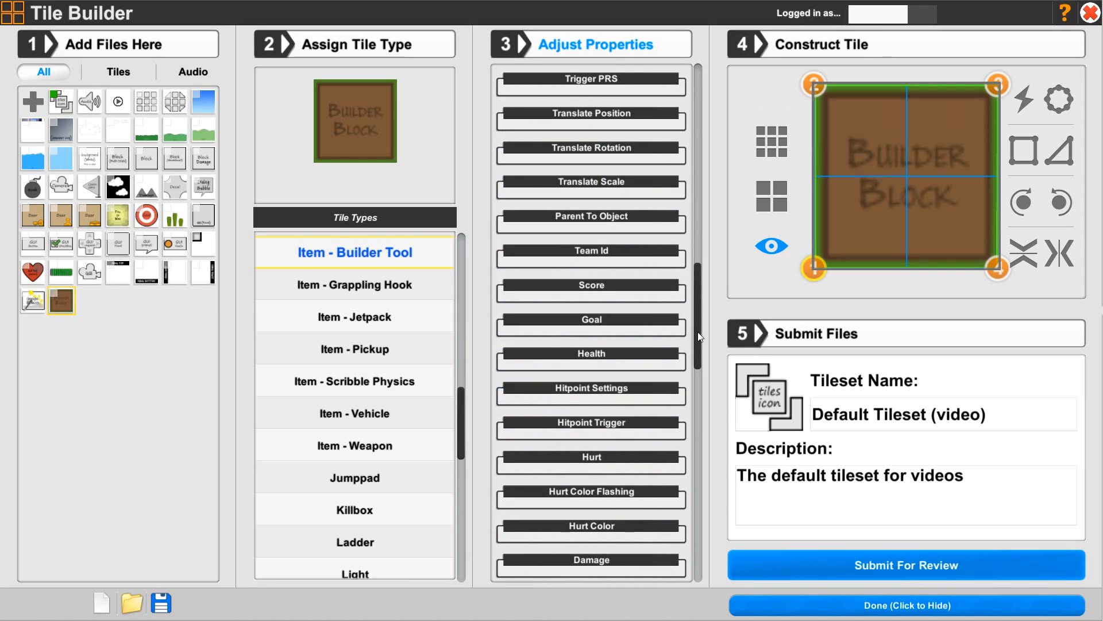
Locate the Item property groups of the builder tool tile.
scroll(695, 335, down, 1)
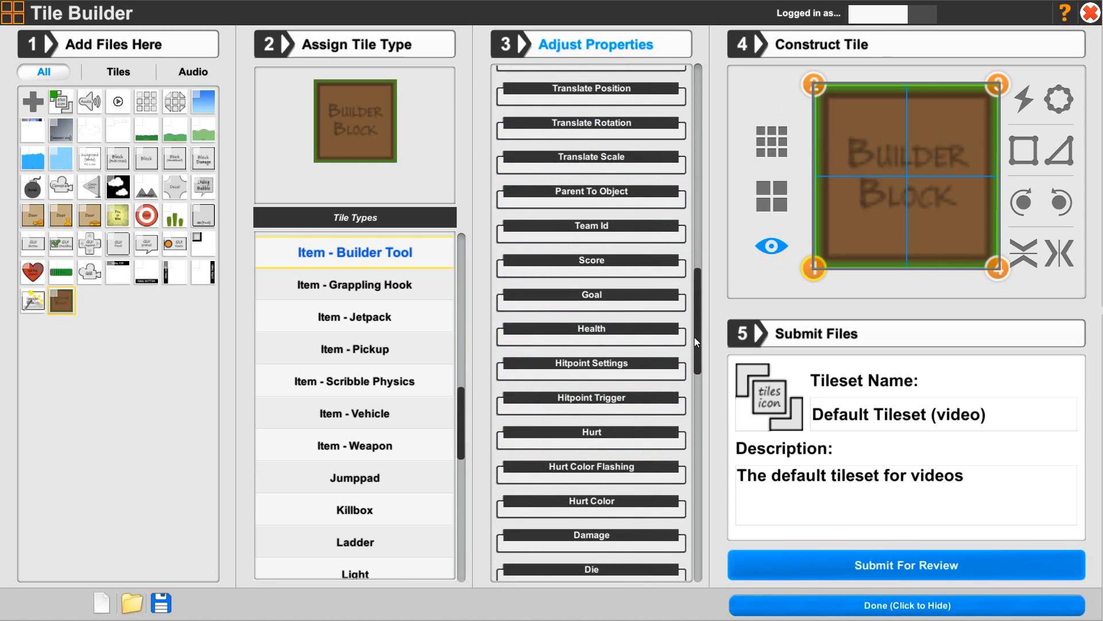
drag(694, 336, 698, 502)
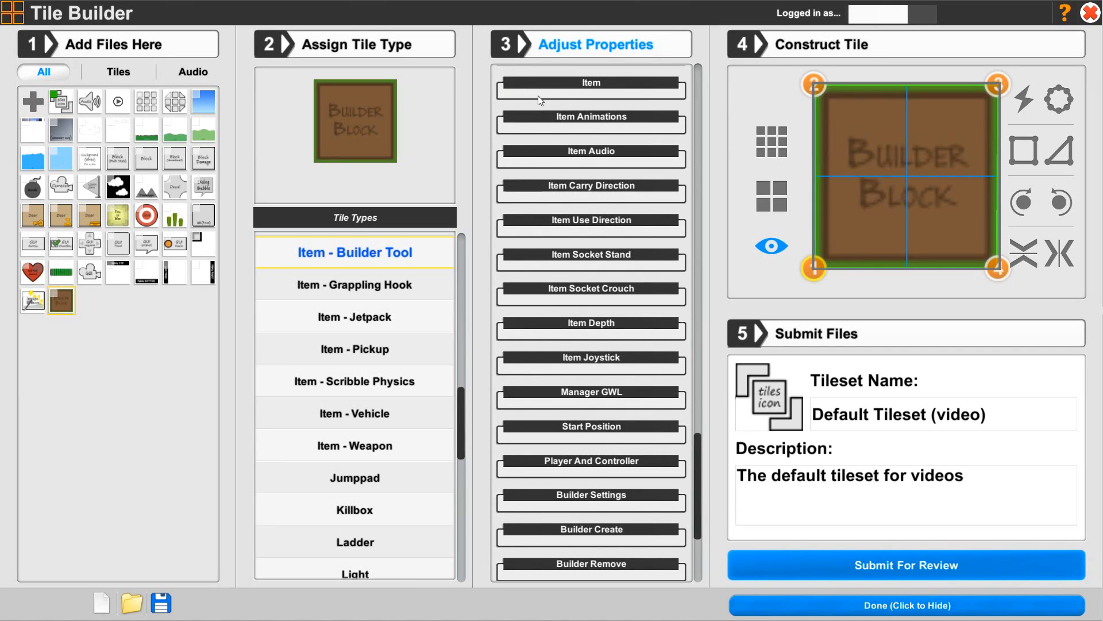